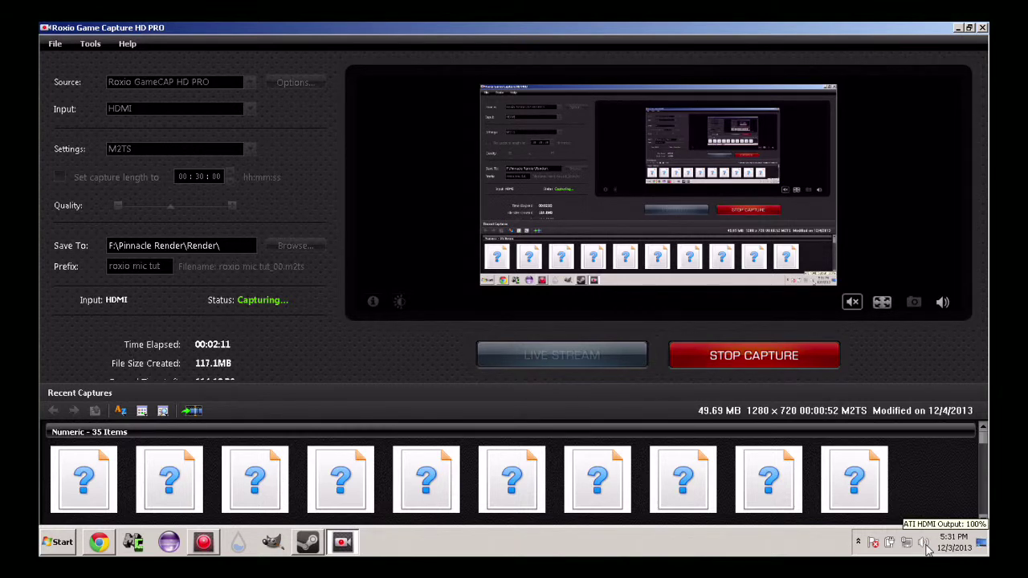
Step: Open the Sound playback devices from the tray and confirm ATI HDMI Output is the default
right_click(924, 544)
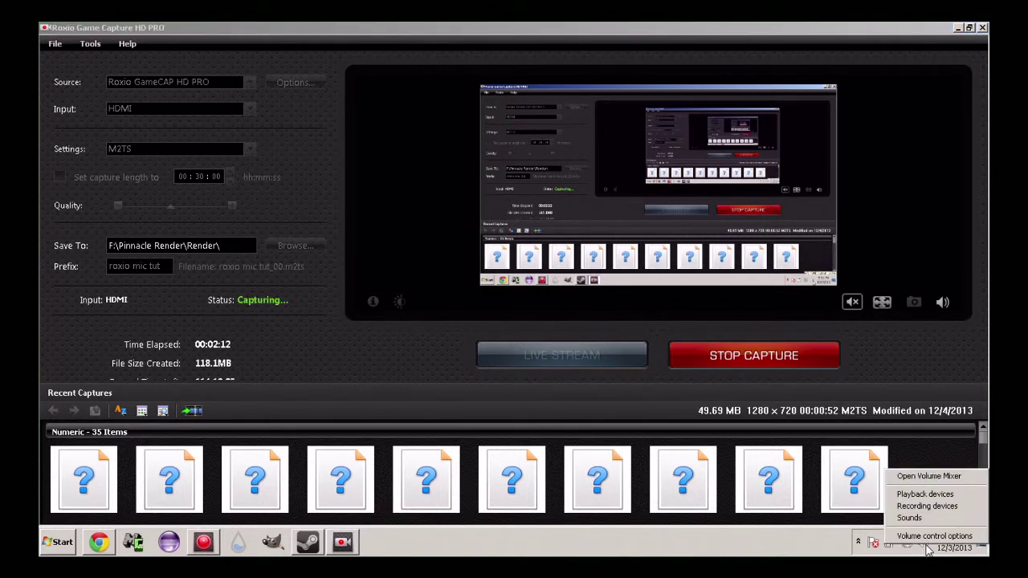
left_click(925, 494)
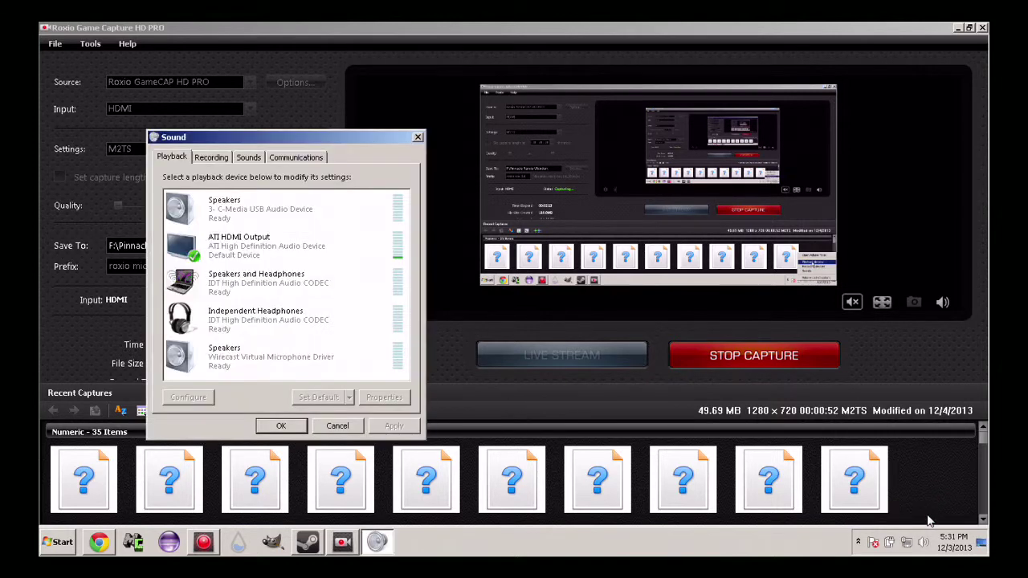
mouse_move(323, 141)
left_mouse_down()
mouse_move(378, 93)
mouse_move(323, 141)
left_mouse_up()
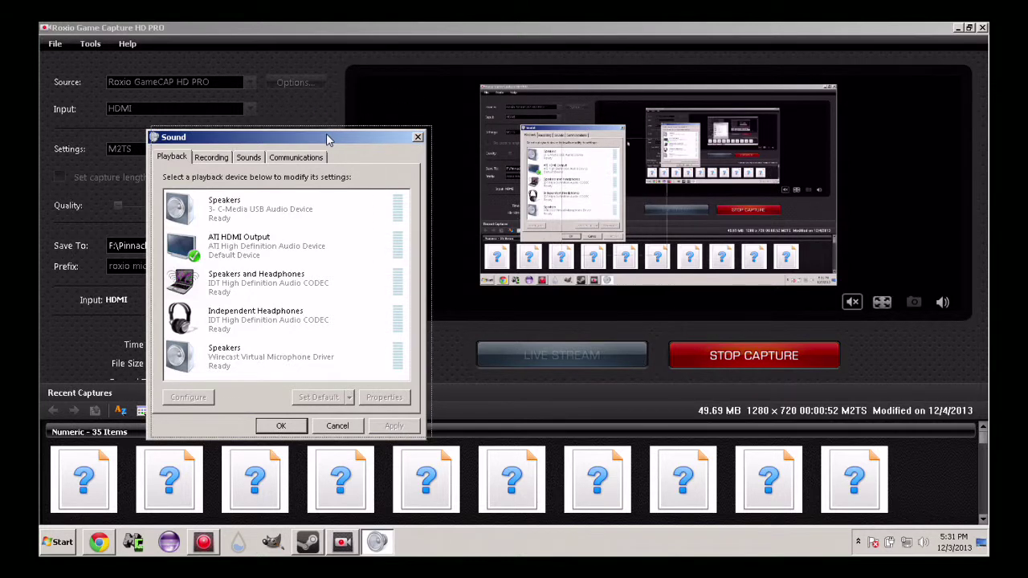
left_click_drag(323, 141, 322, 141)
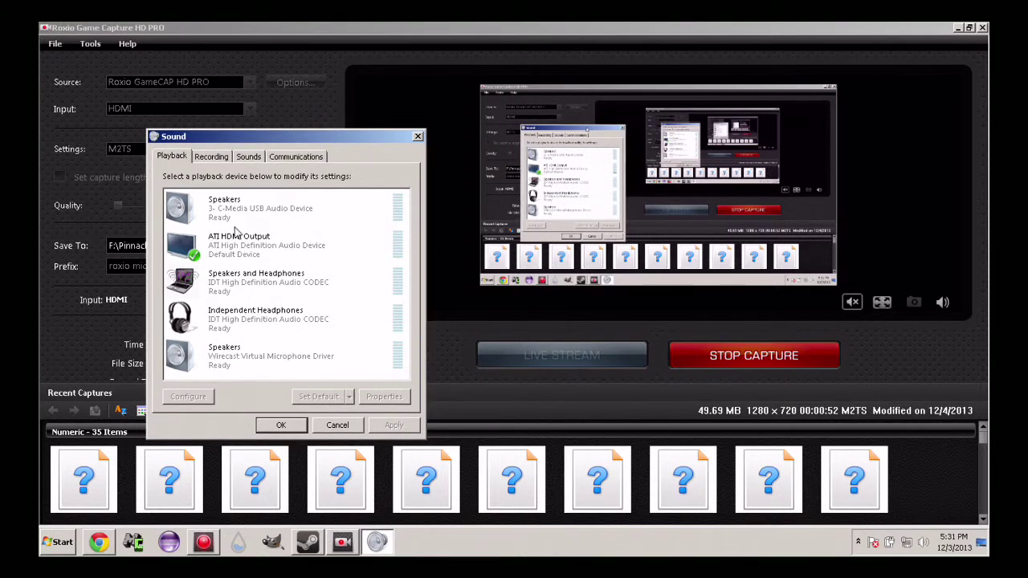
left_click(210, 157)
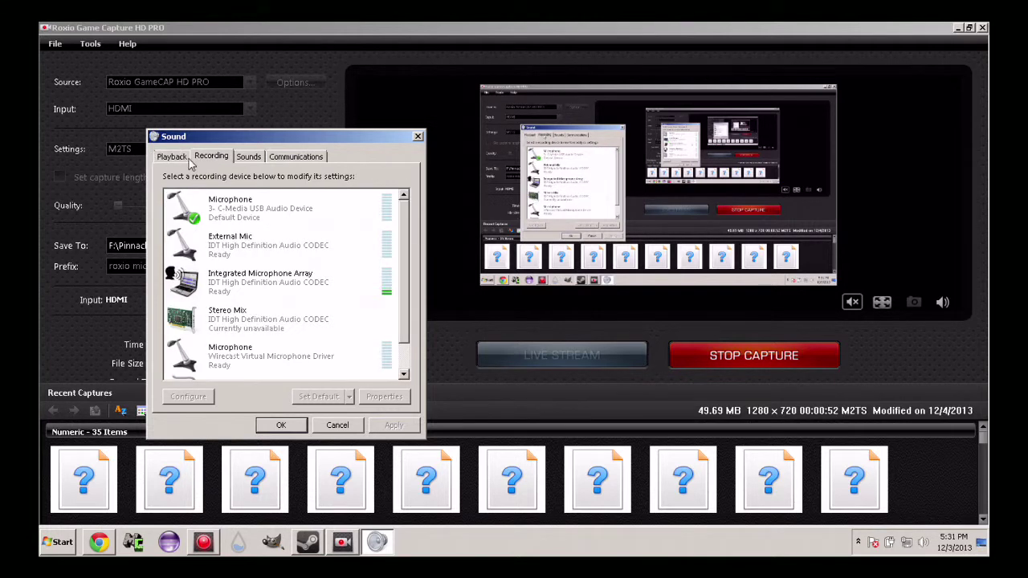
left_click(180, 158)
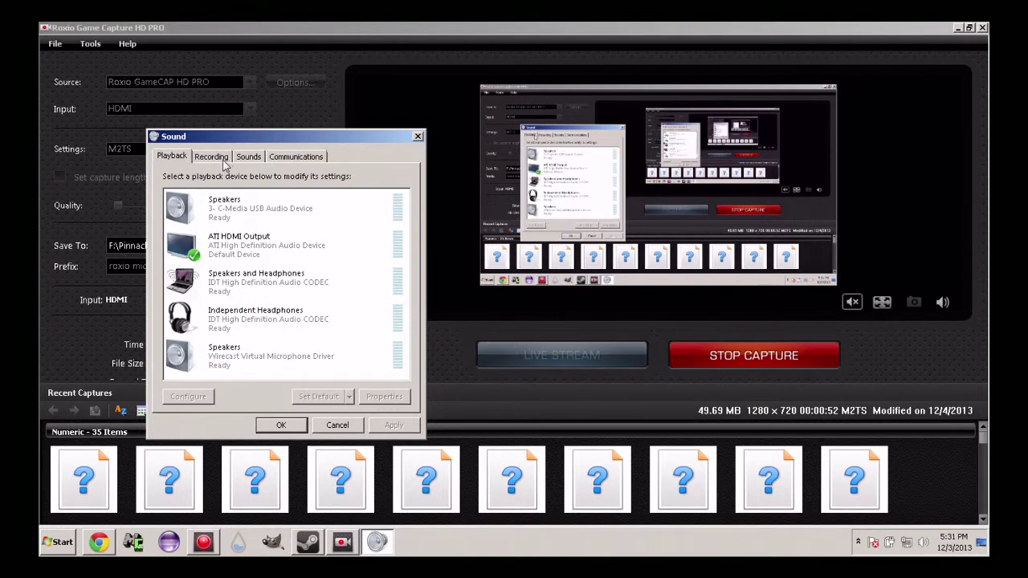
left_click(245, 241)
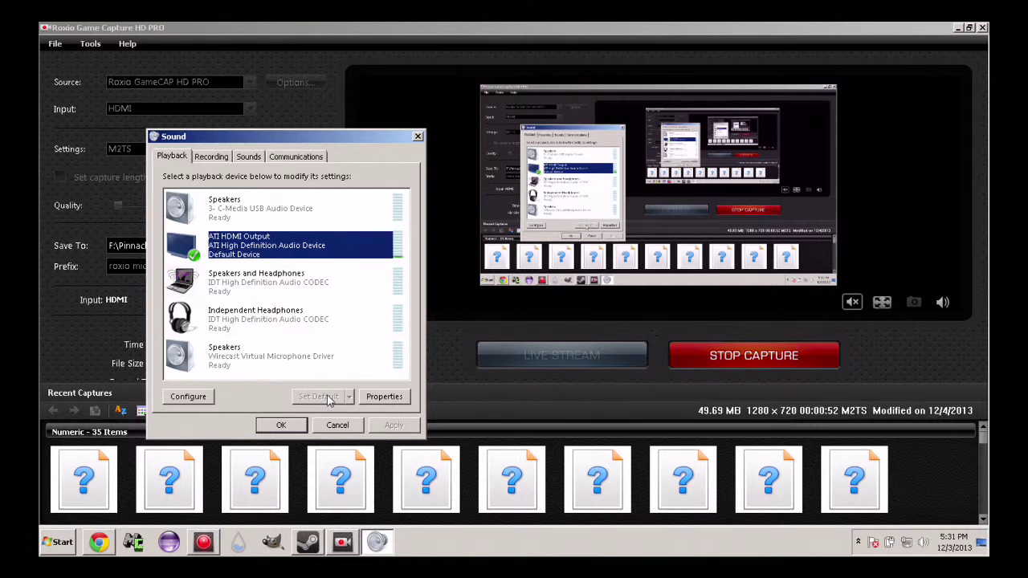
left_click(215, 161)
Step: Select the default Microphone (C-Media USB Audio Device) in the recording device list
scroll(328, 241, "down", 1)
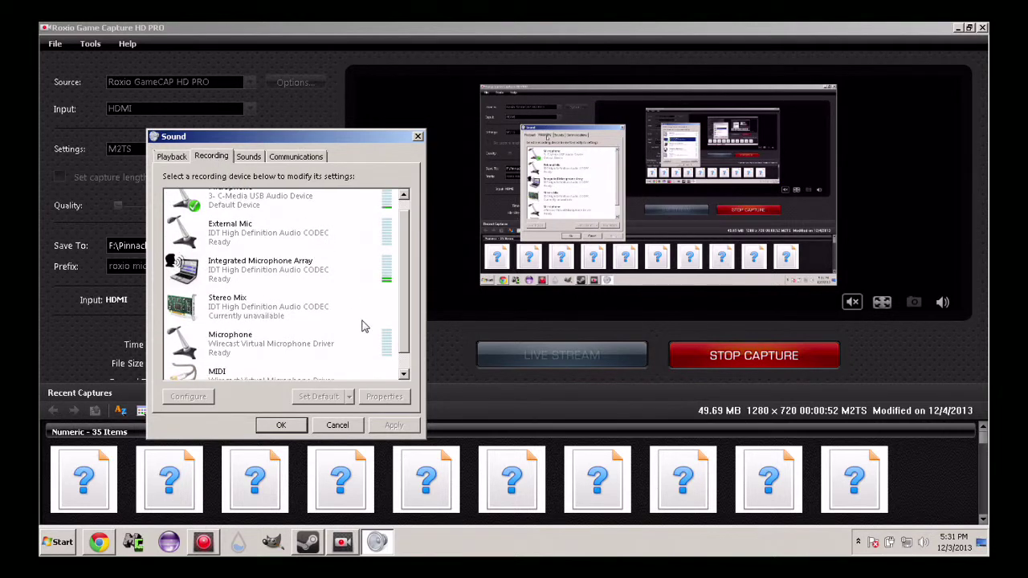
scroll(362, 325, "up", 1)
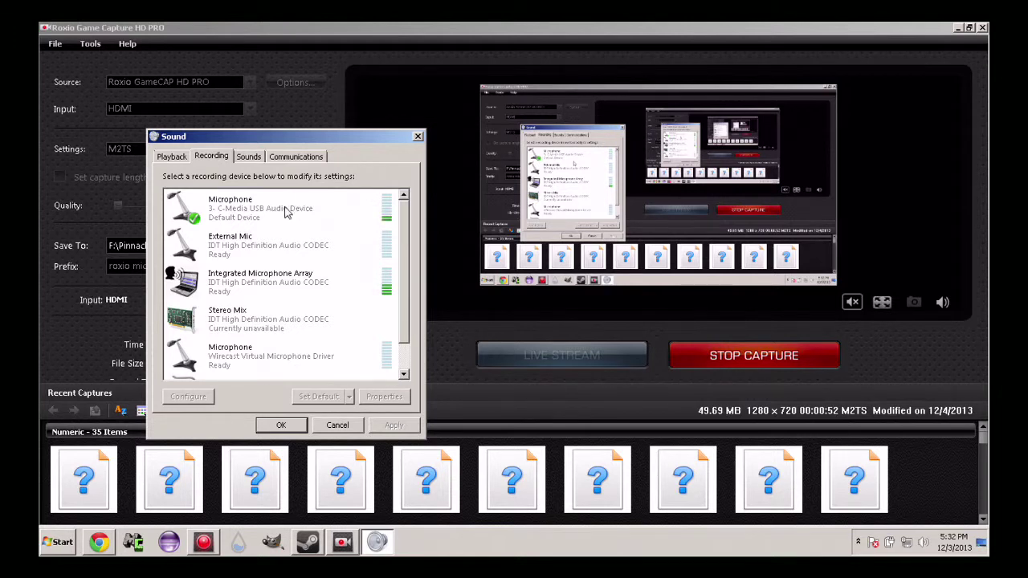
left_click(284, 214)
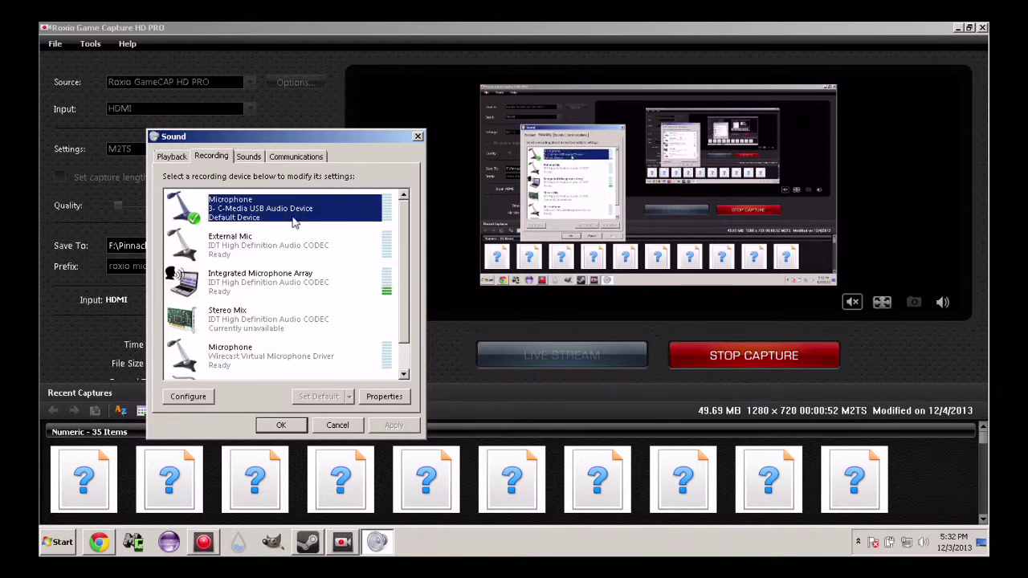
Step: Enable 'Listen to this device' in the C-Media USB microphone's Properties and apply with OK
right_click(294, 215)
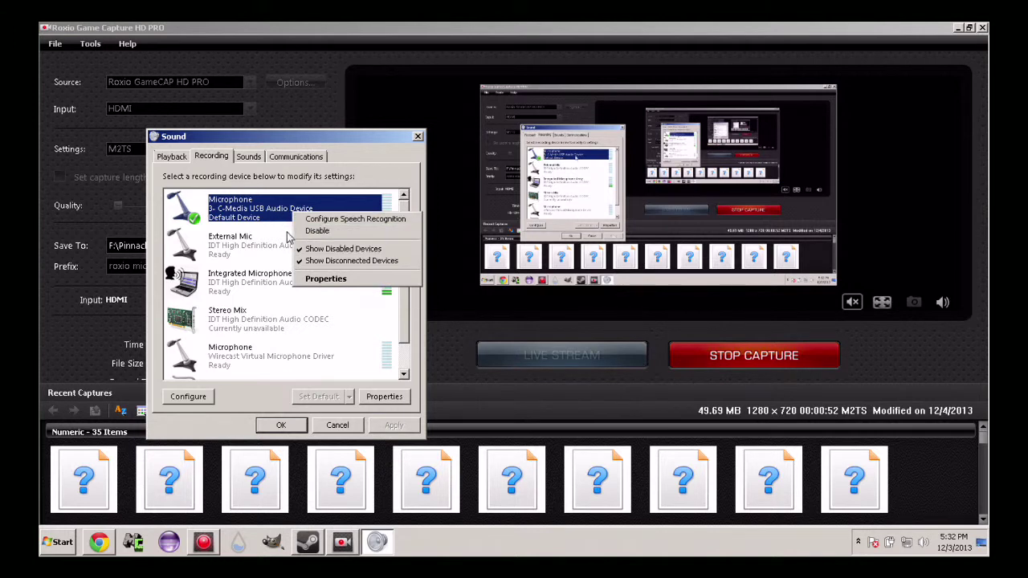
left_click(349, 322)
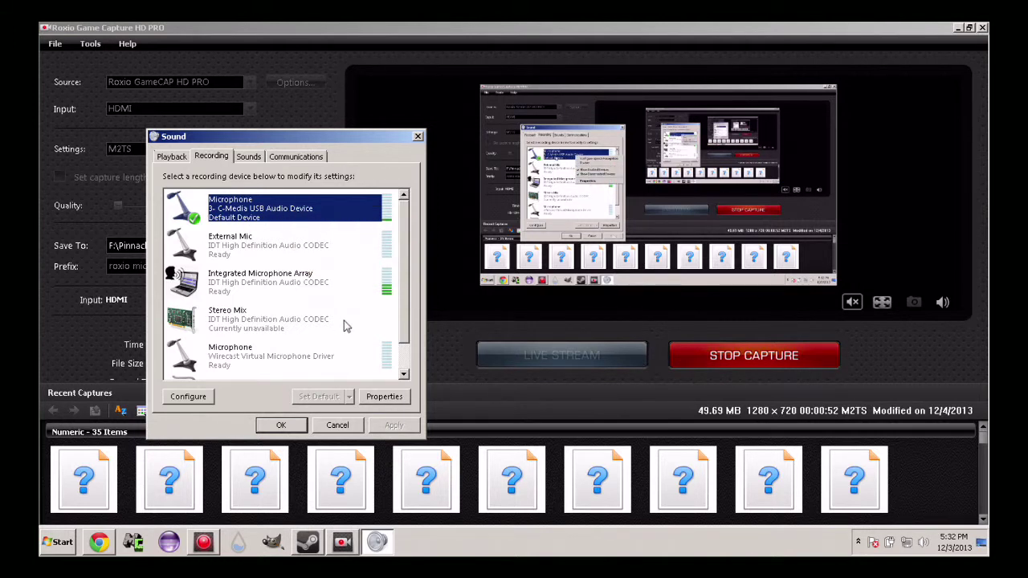
left_click(378, 397)
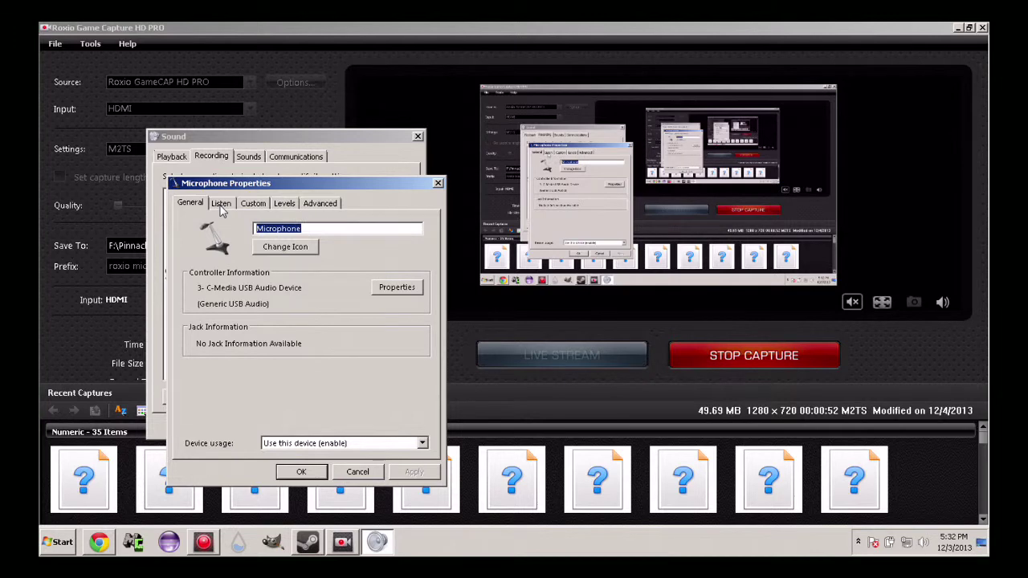
left_click(221, 206)
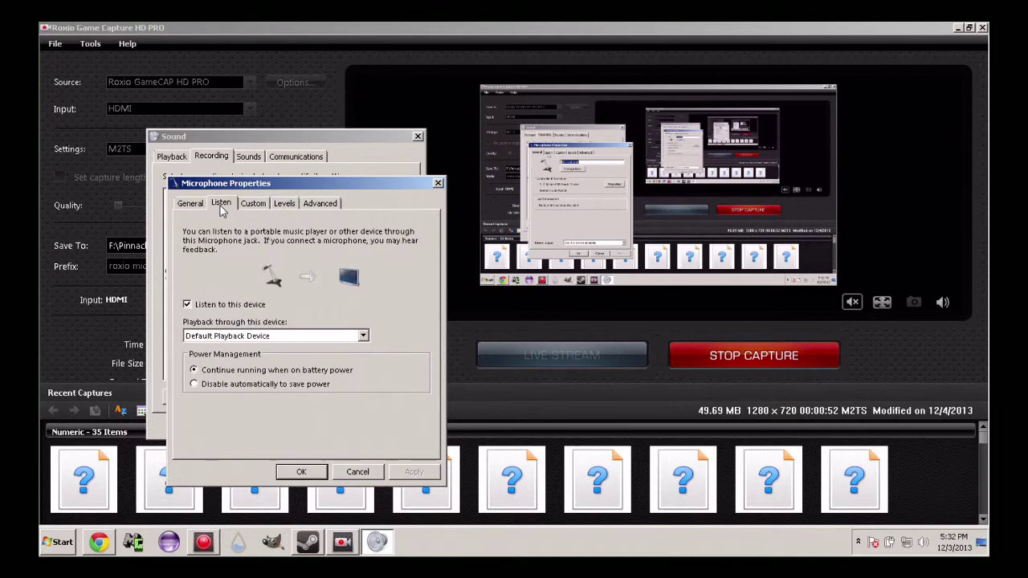
left_click(201, 307)
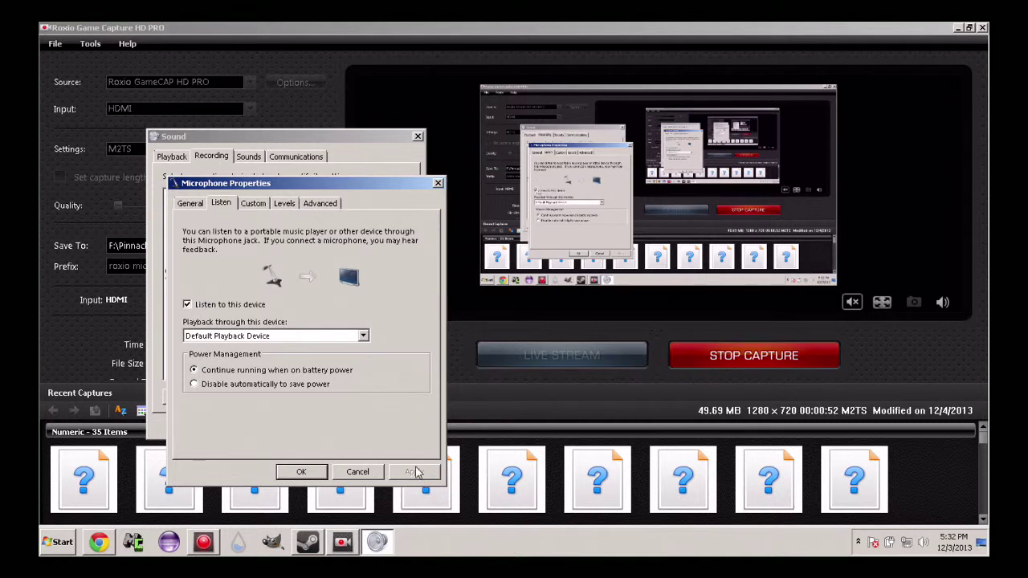
left_click(300, 472)
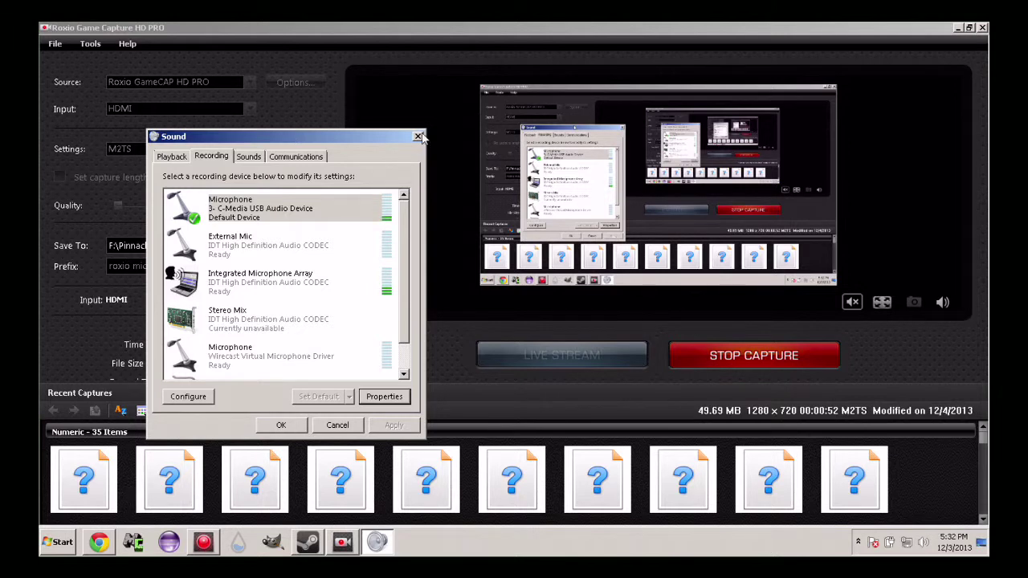
Step: Reposition the Sound window, then bring the capturing Roxio window to the front
left_click_drag(381, 140, 573, 136)
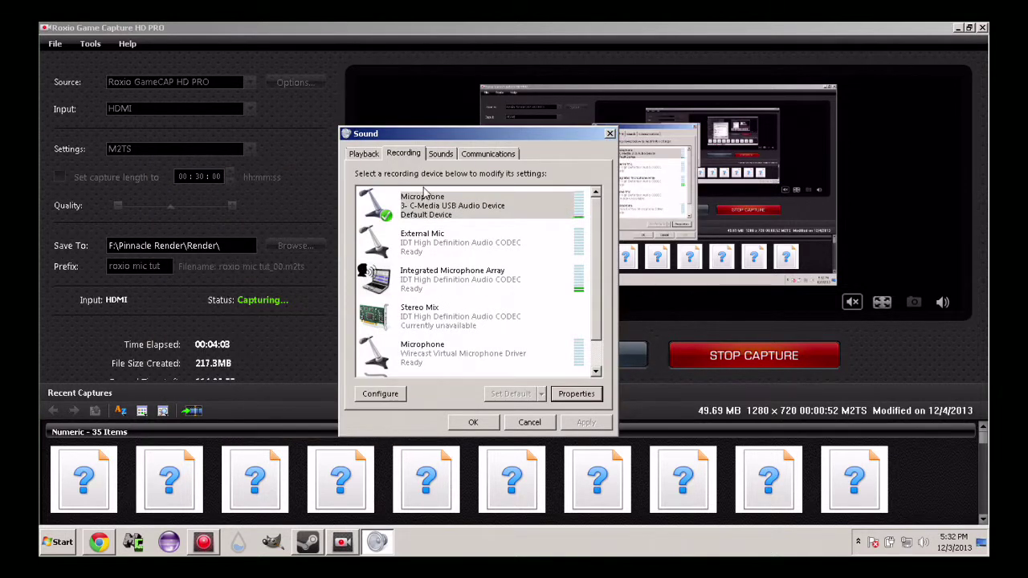
left_click_drag(478, 137, 203, 90)
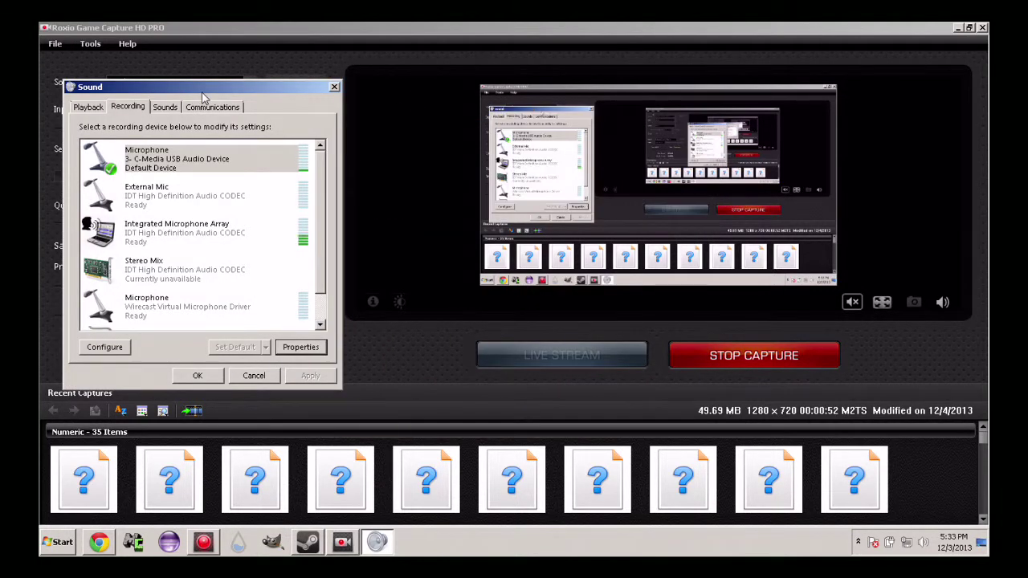
left_click_drag(203, 95, 192, 77)
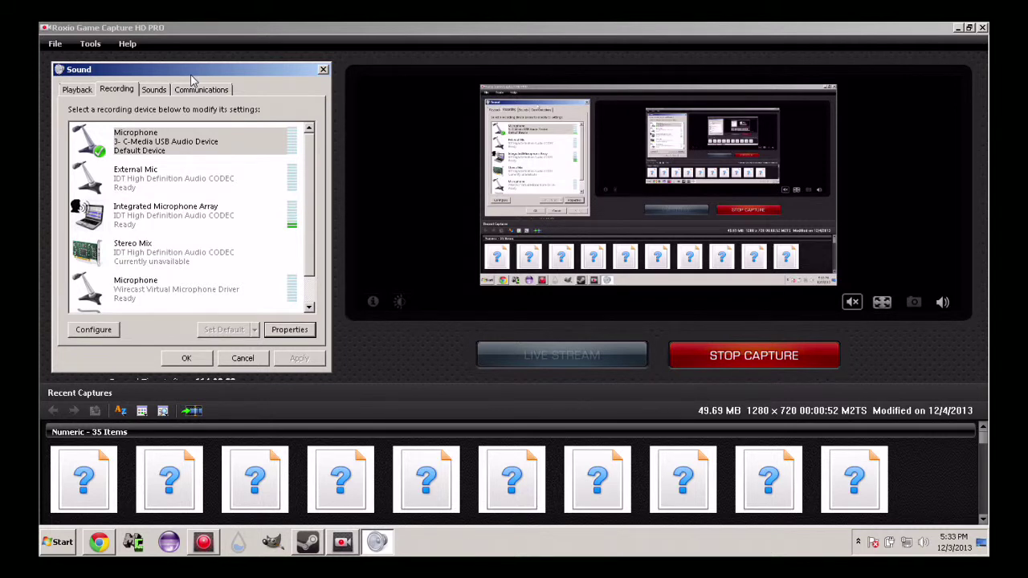
mouse_move(191, 74)
left_mouse_down()
mouse_move(192, 98)
mouse_move(197, 75)
left_mouse_up()
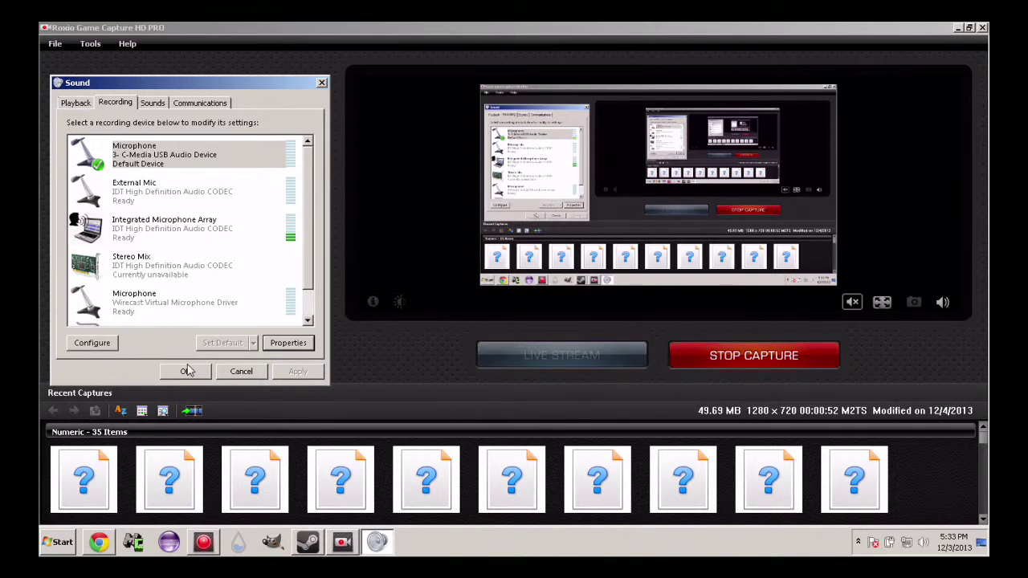
left_click(432, 28)
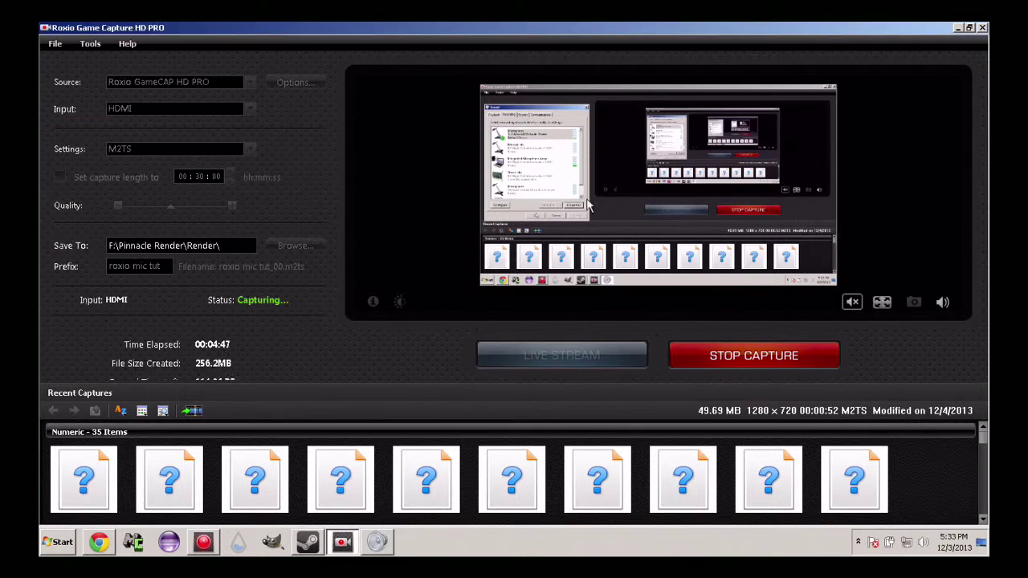